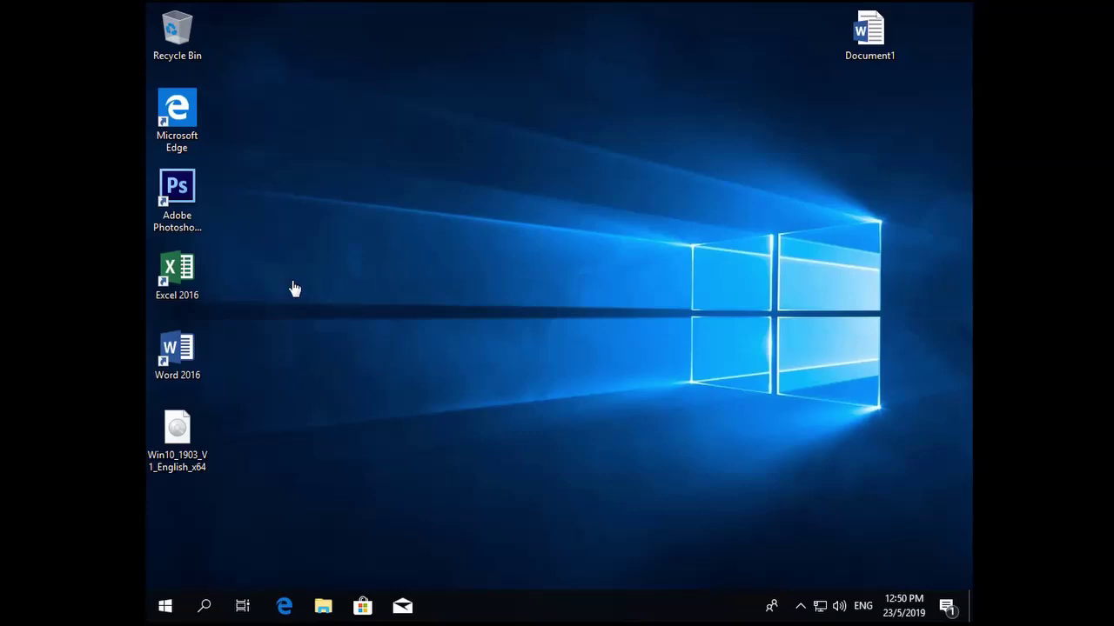
Move the Win10_1903_V1_English_x64 disc image away from the other icons to the middle of the desktop
left_click(166, 438)
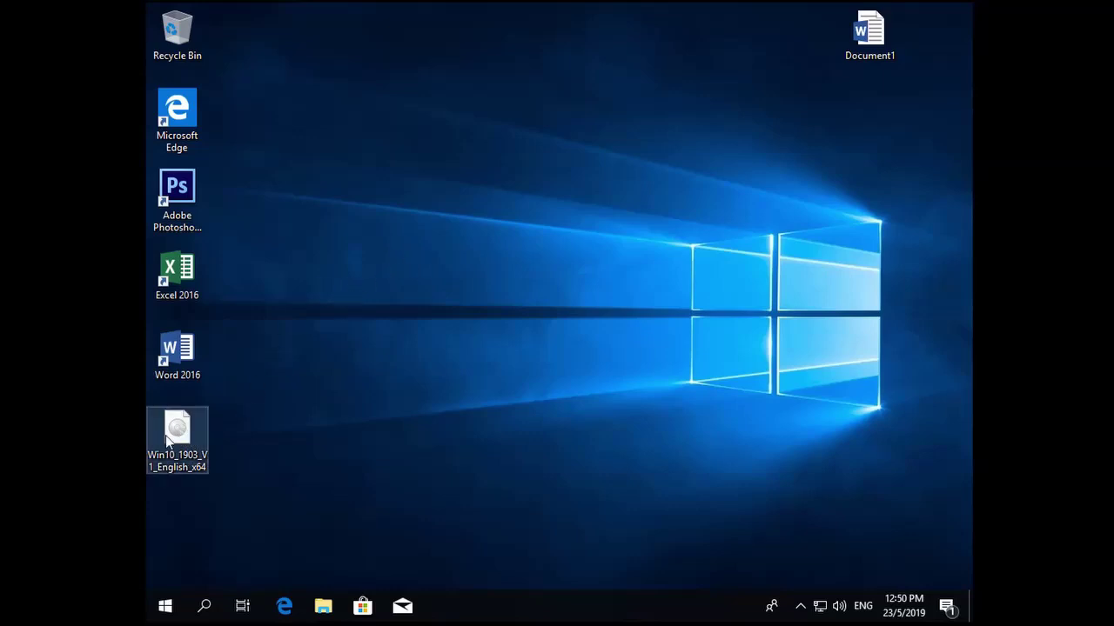
left_click_drag(178, 435, 550, 275)
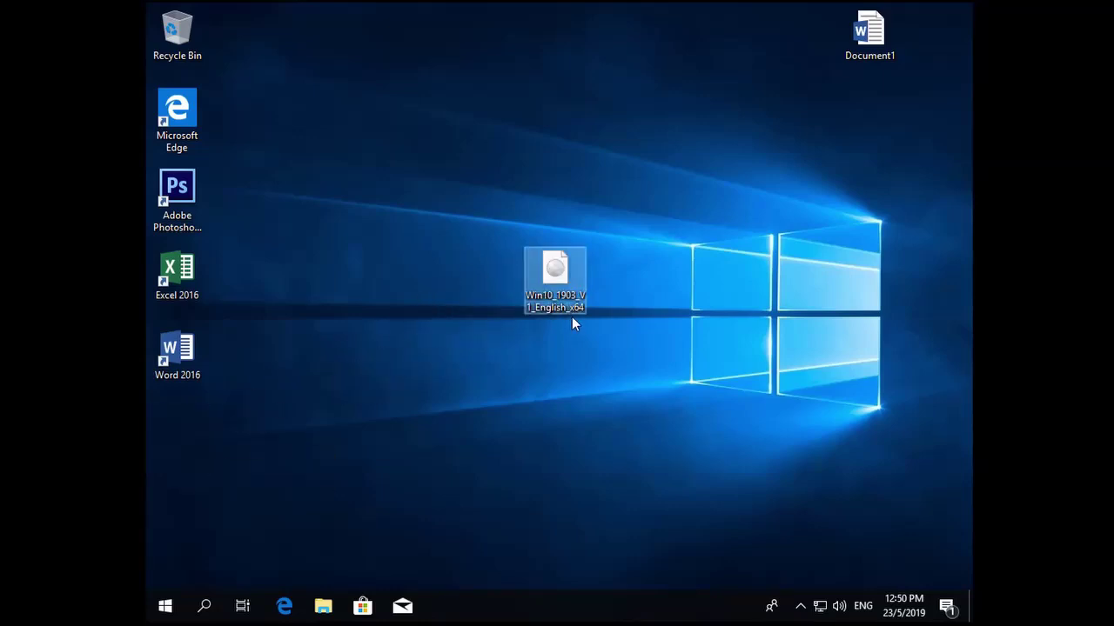
Look through Local Disk (C:), This PC and the Documents folder in File Explorer, and close the window
left_click(323, 605)
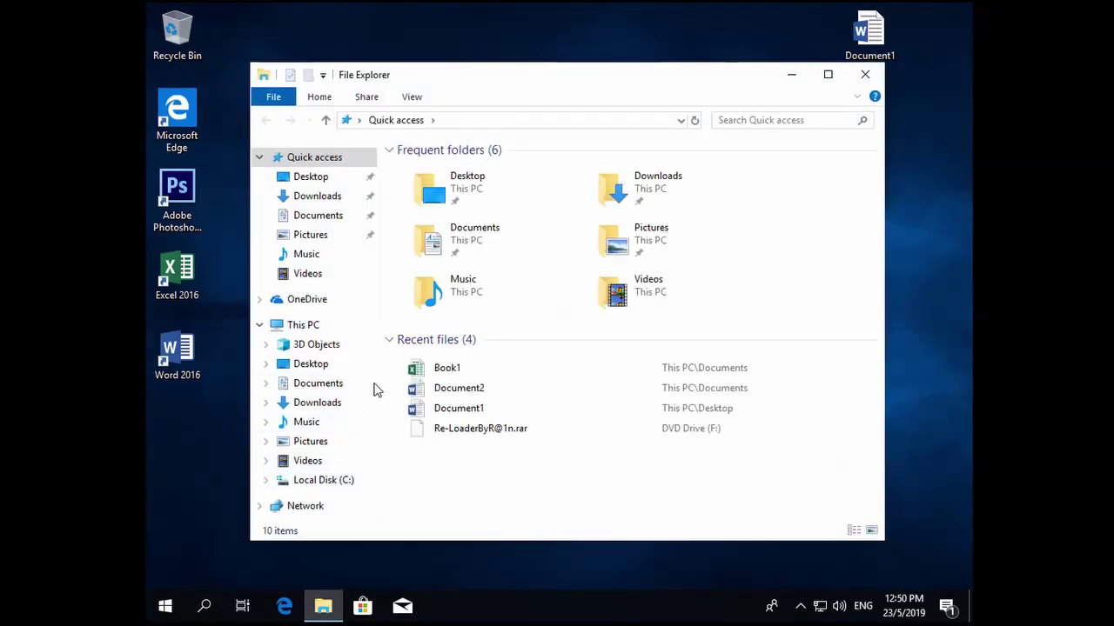
left_click(317, 484)
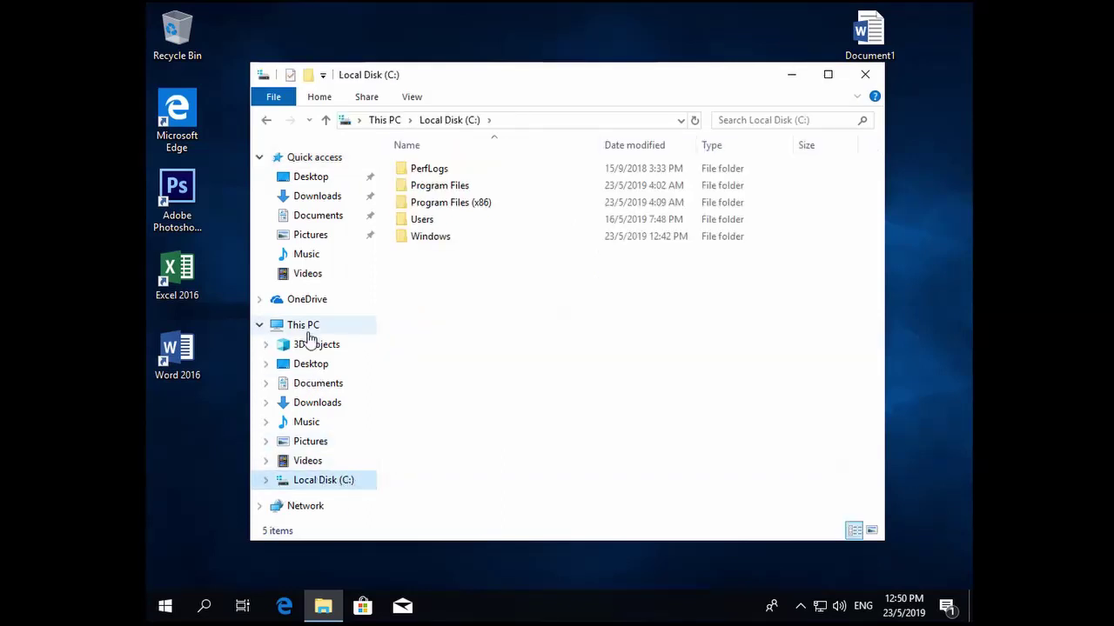
left_click(307, 333)
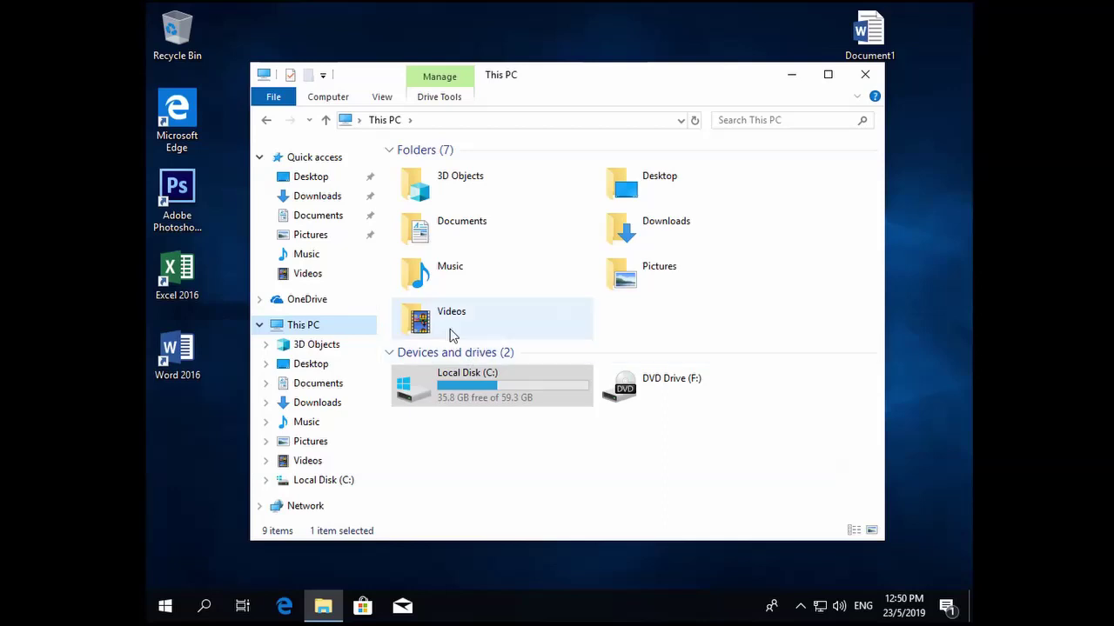
left_click(321, 218)
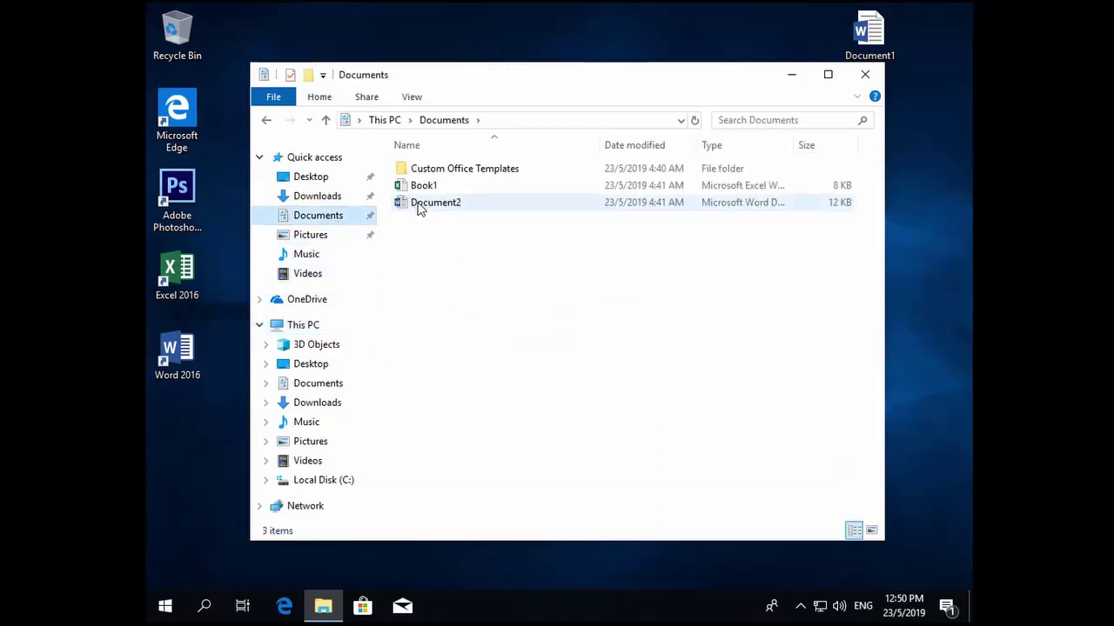
left_click(865, 76)
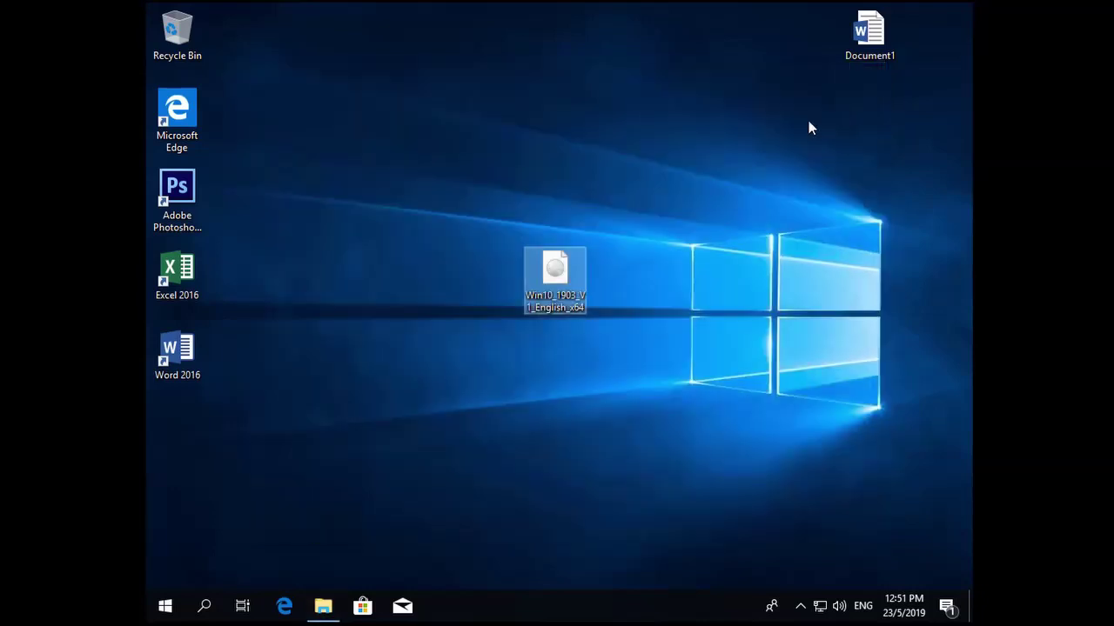
Mount the Win10_1903_V1_English_x64 disc image and show its drive in the folder tree
right_click(564, 280)
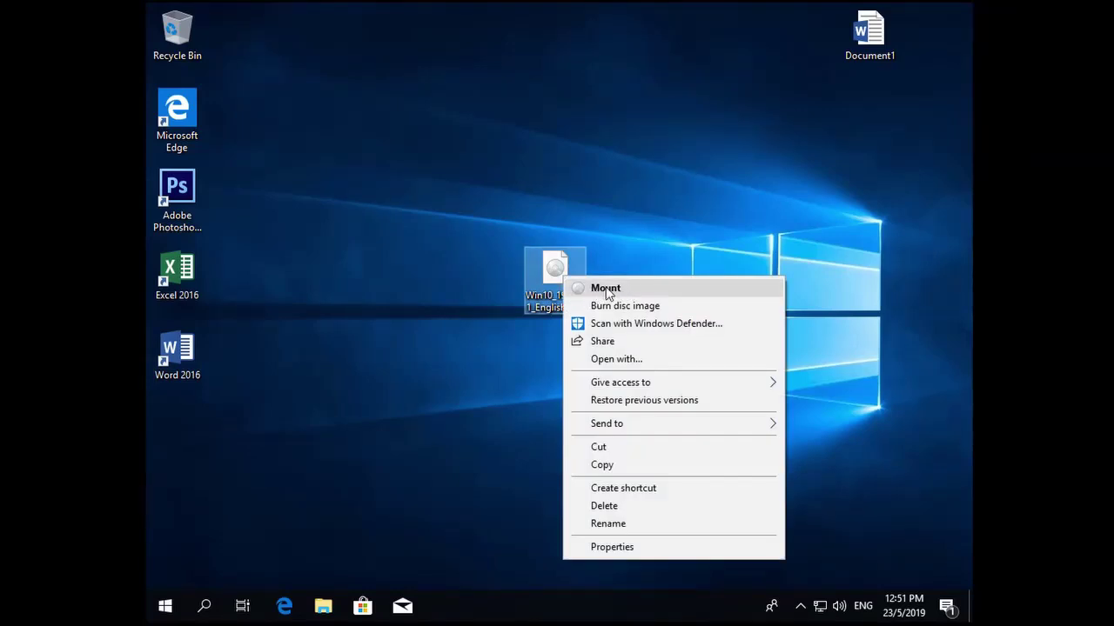
left_click(600, 290)
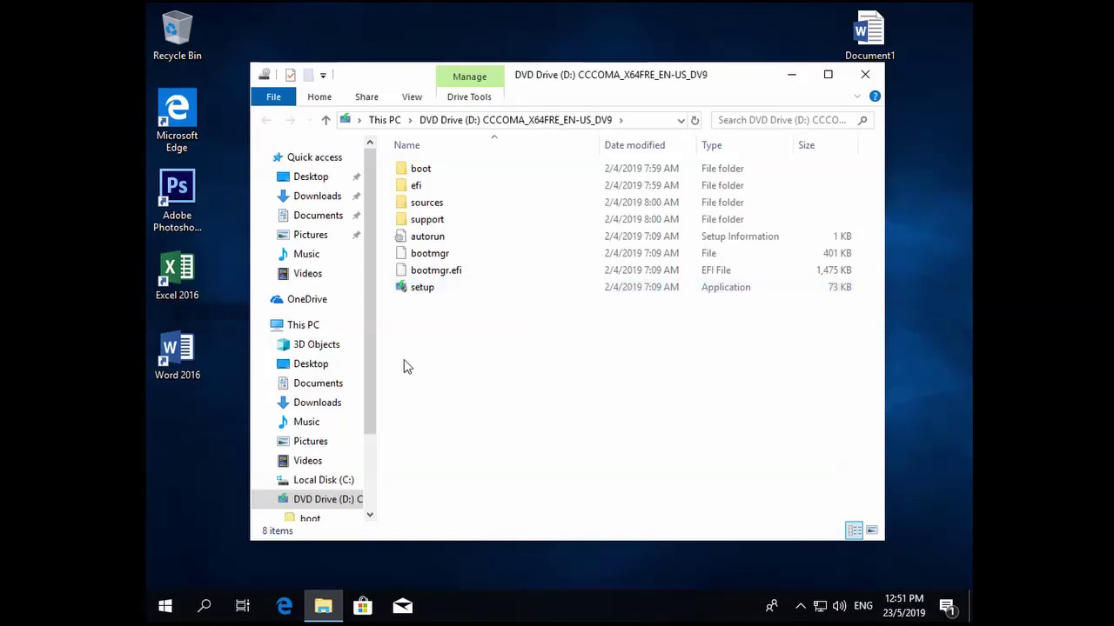
left_click_drag(368, 356, 373, 460)
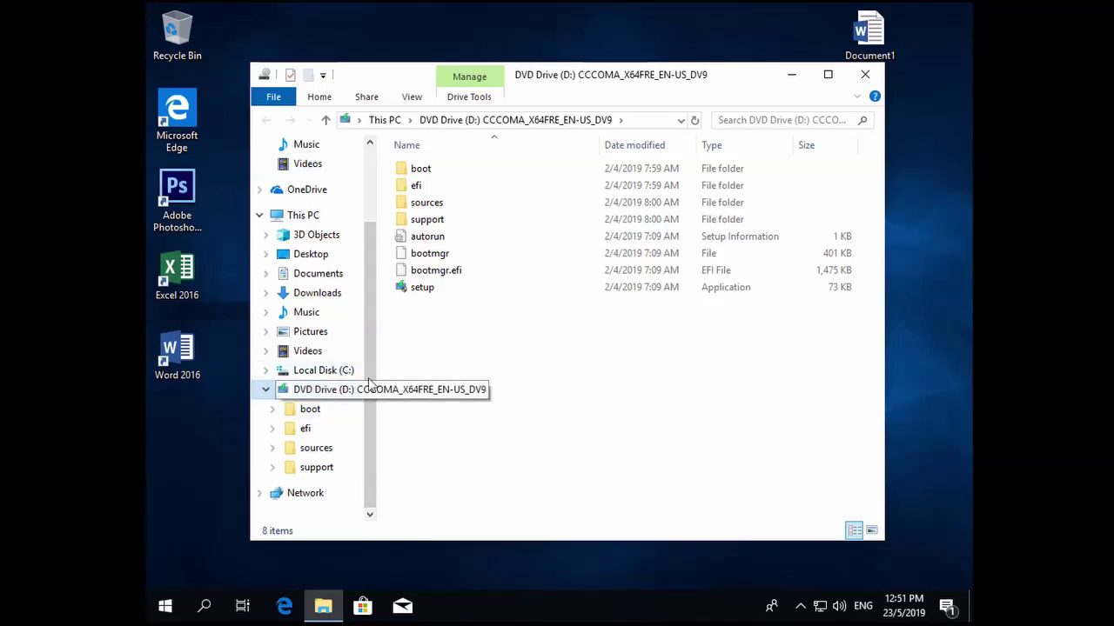
Run setup from the mounted disc image as administrator and allow it to make changes to the device
left_click(421, 294)
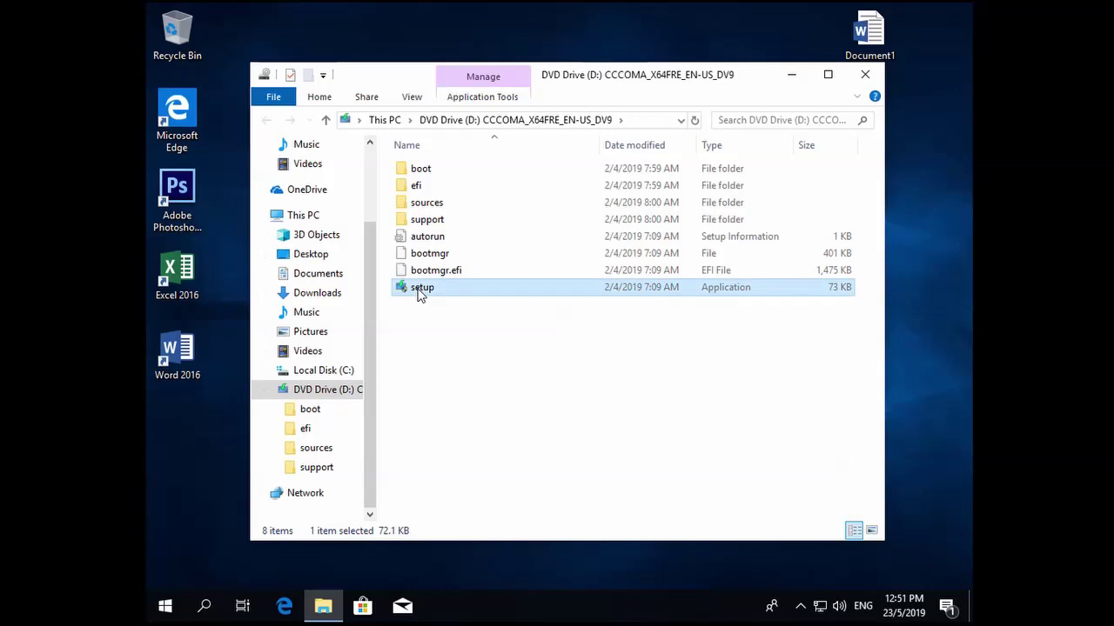
right_click(420, 294)
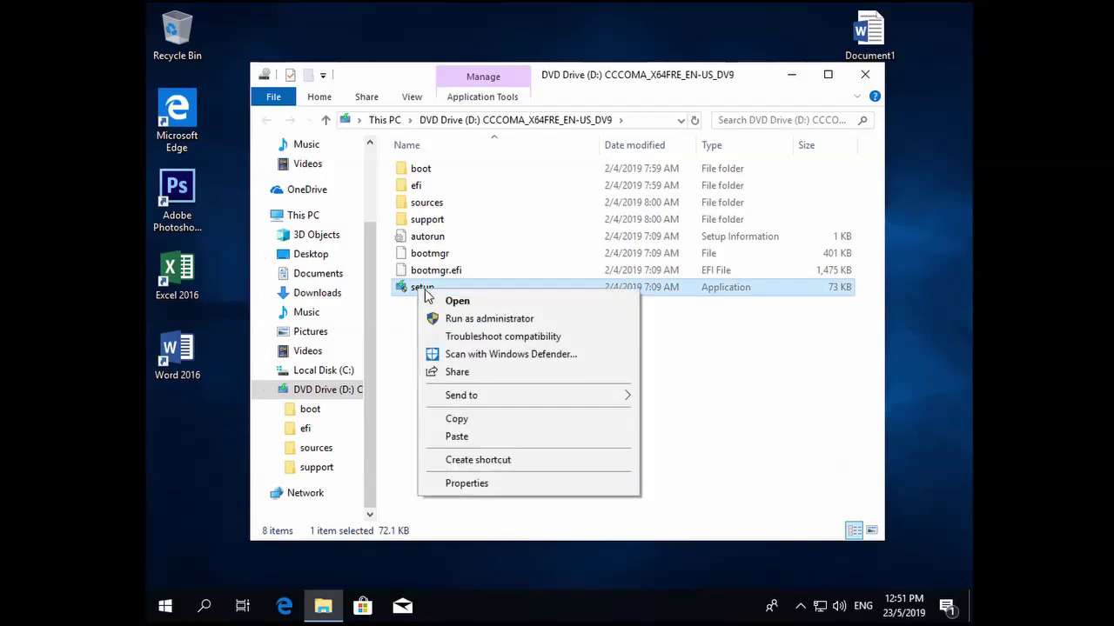
left_click(491, 319)
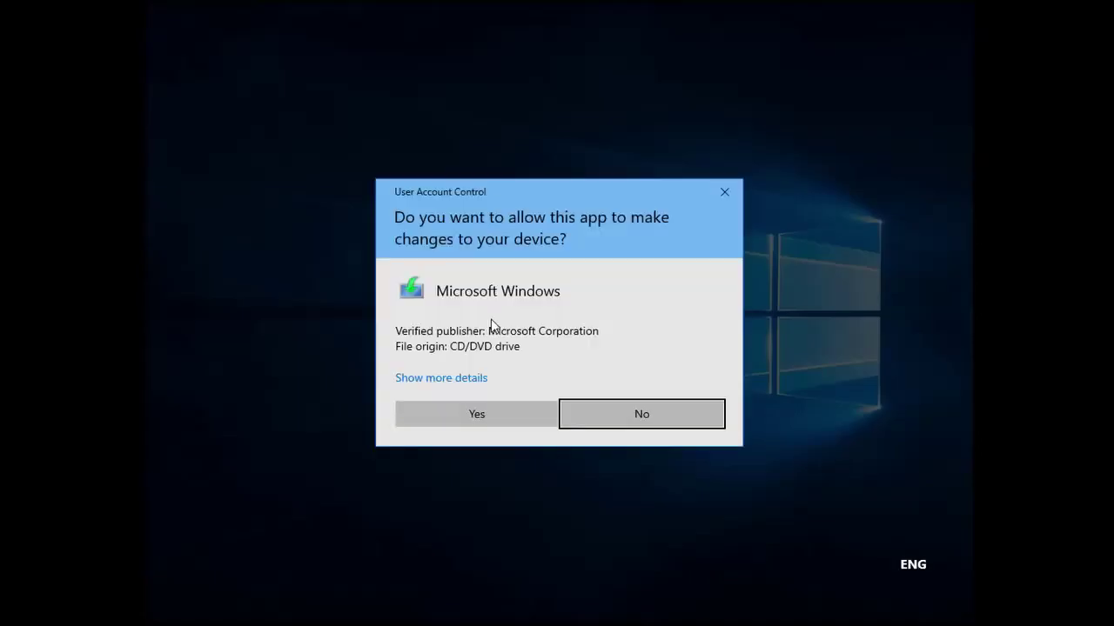
left_click(481, 413)
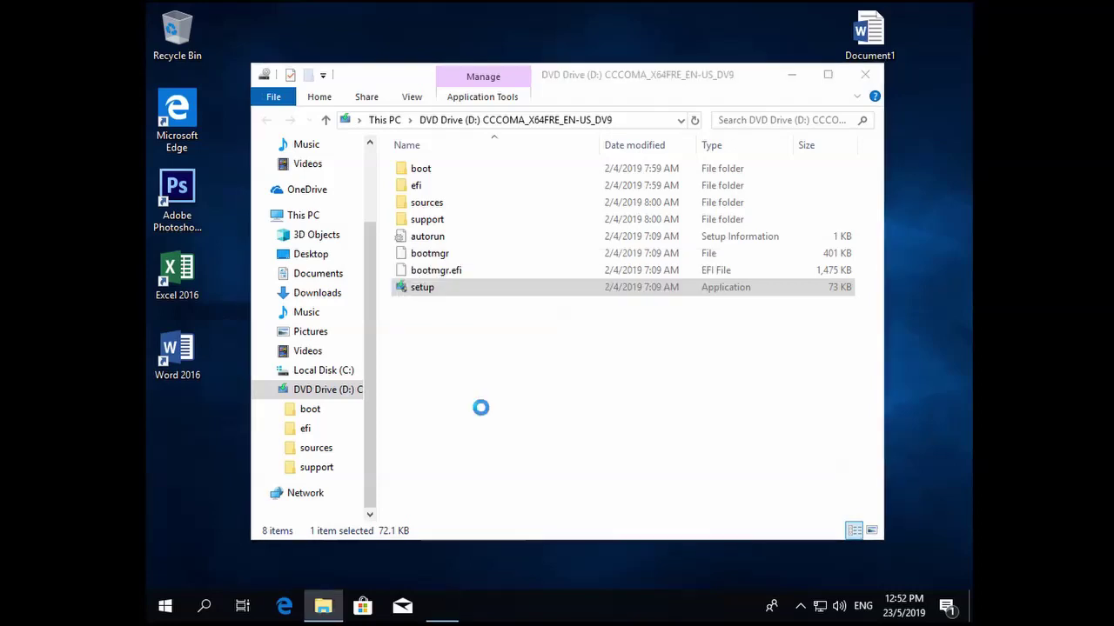
Choose Not right now for updates with the option to help improve the installation turned off, and accept the license terms
left_click(418, 233)
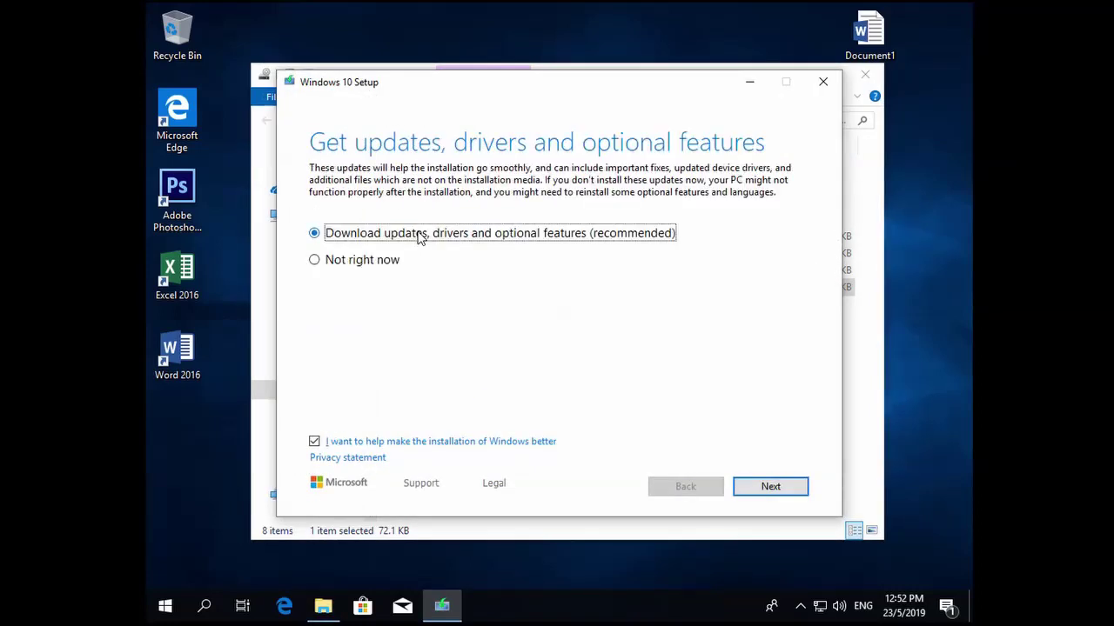
left_click(315, 261)
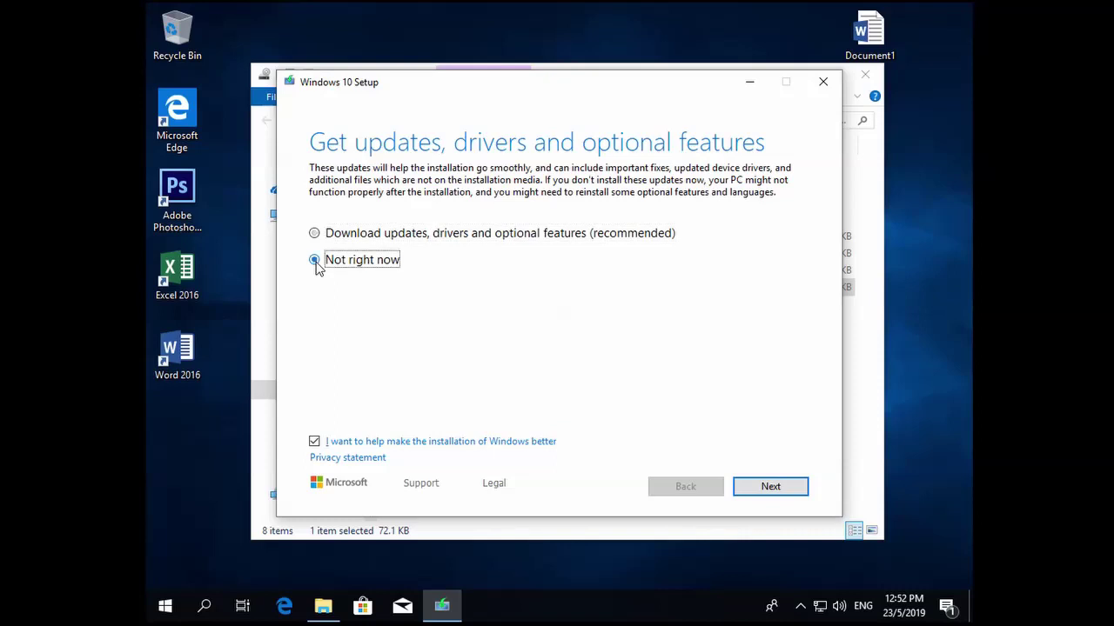
left_click(314, 441)
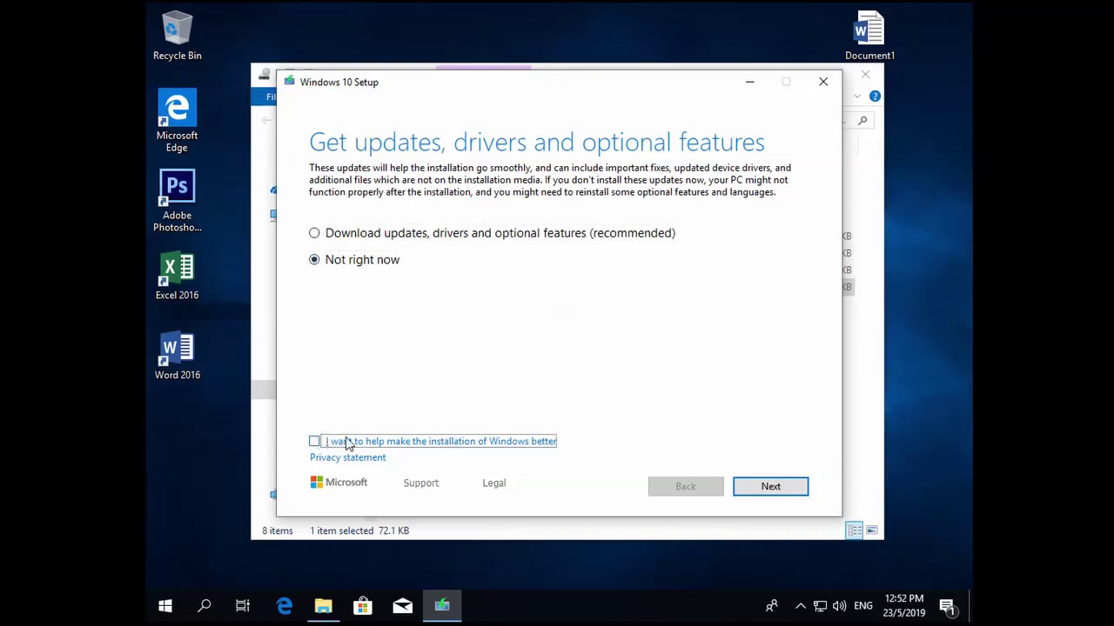
left_click(772, 488)
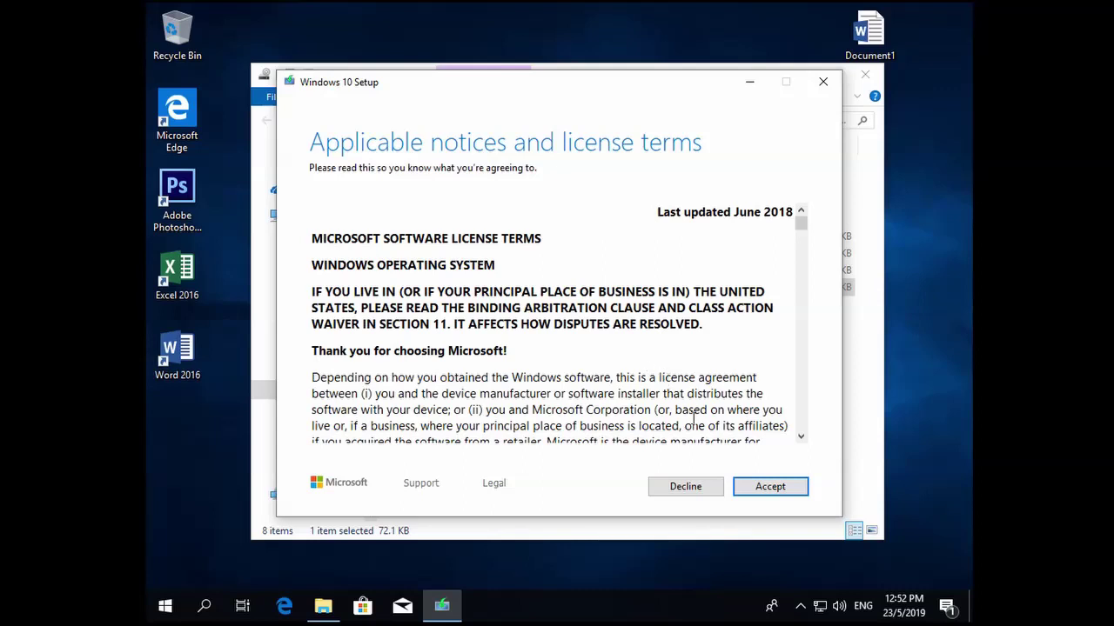
left_click(765, 491)
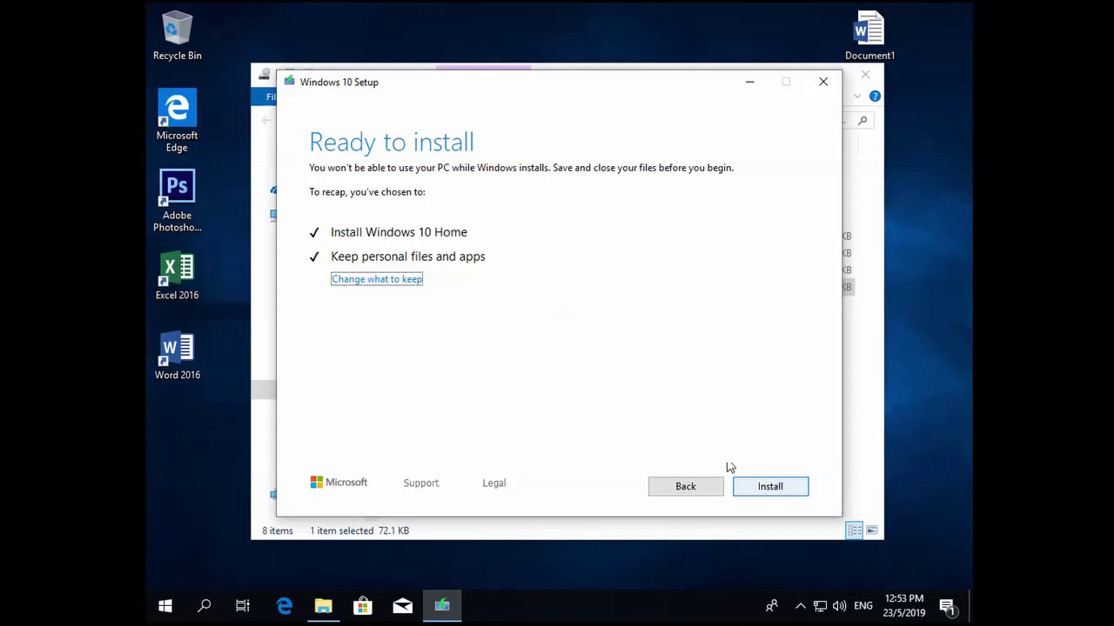
Check the installed Windows edition, version and OS build in the system's About information, and close Settings
left_click(164, 607)
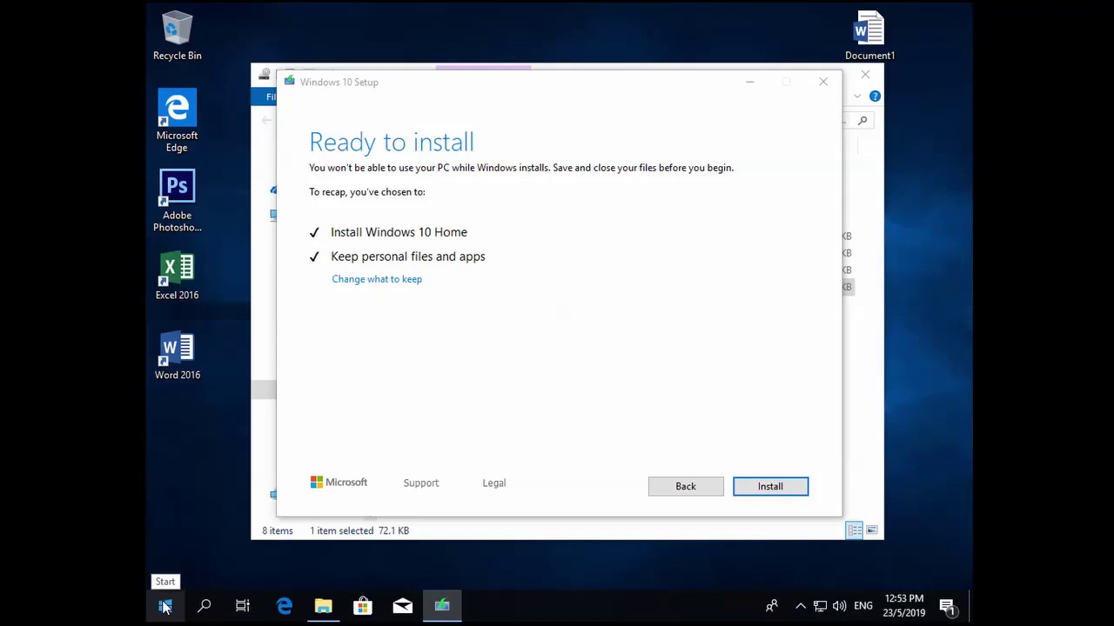
right_click(164, 607)
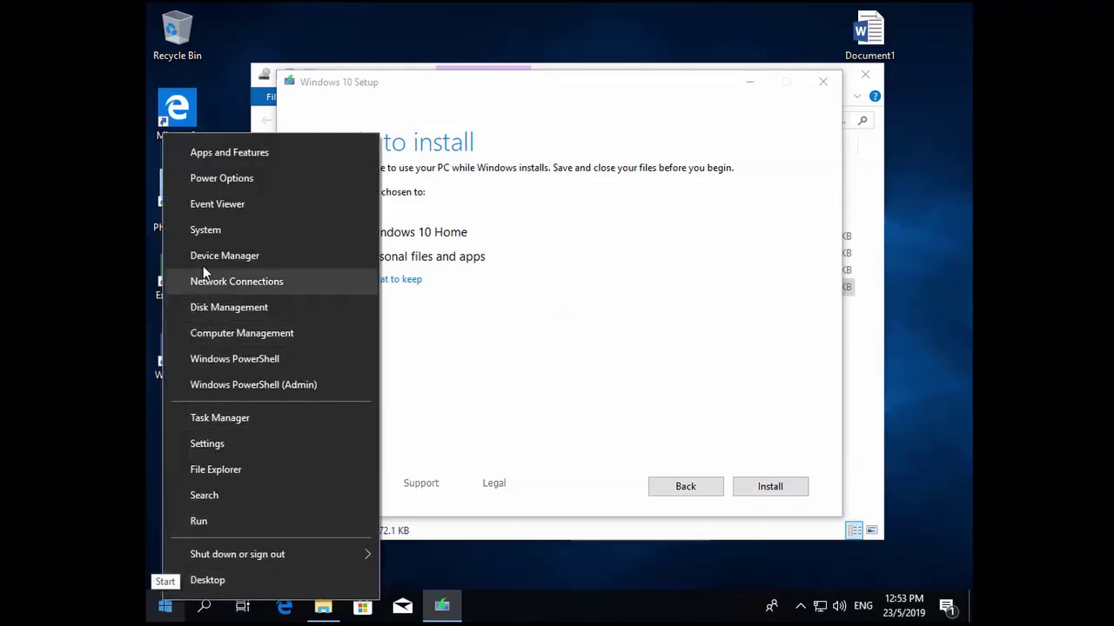
left_click(204, 236)
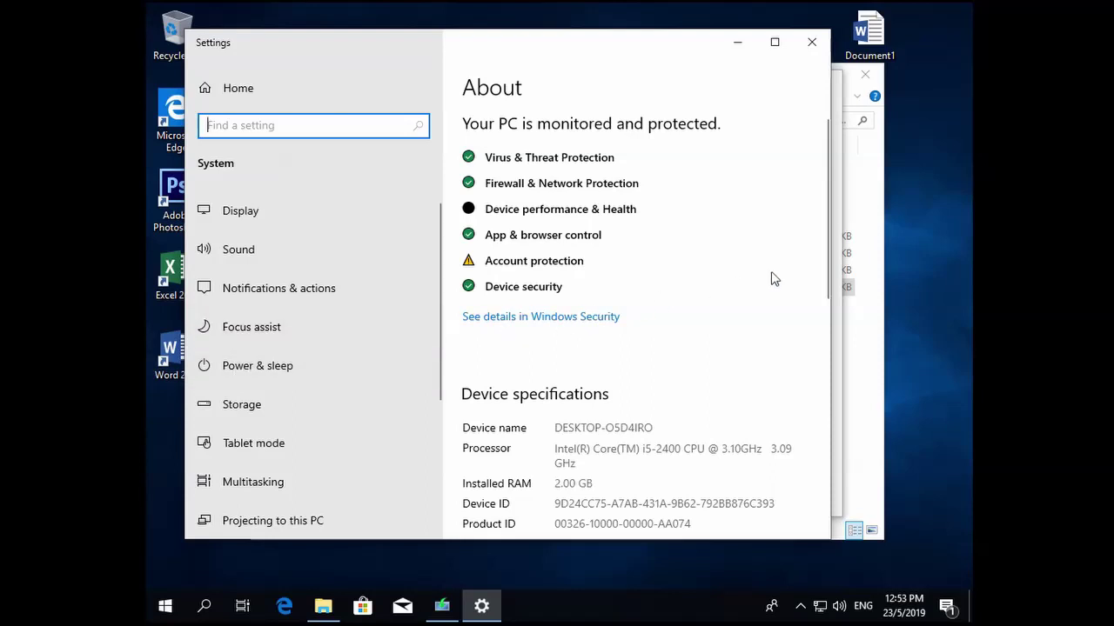
left_click_drag(822, 271, 816, 428)
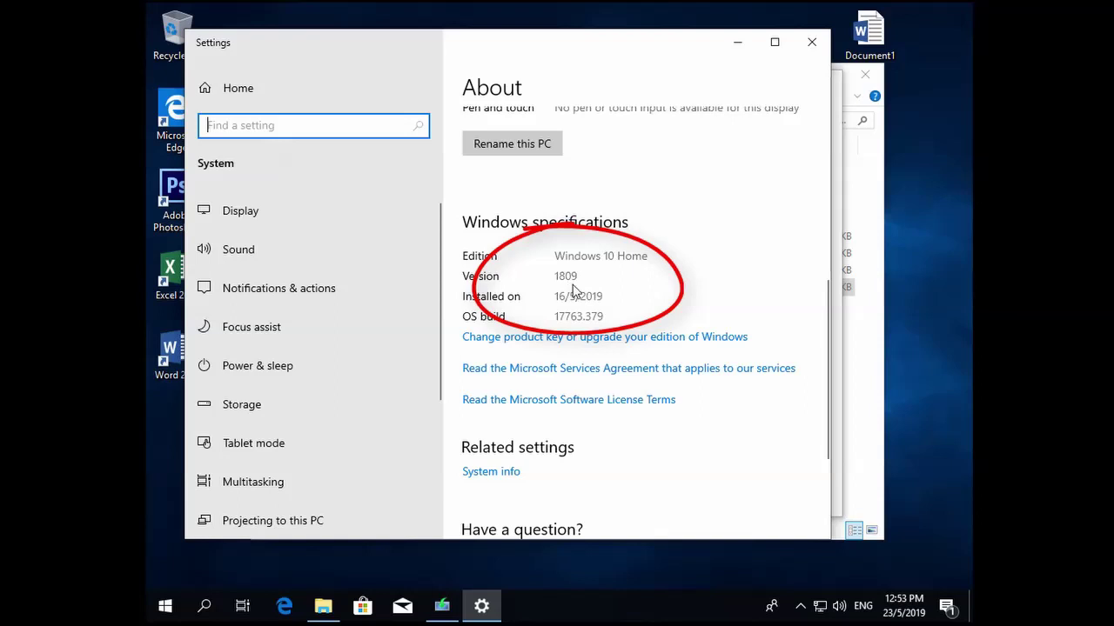
left_click(805, 40)
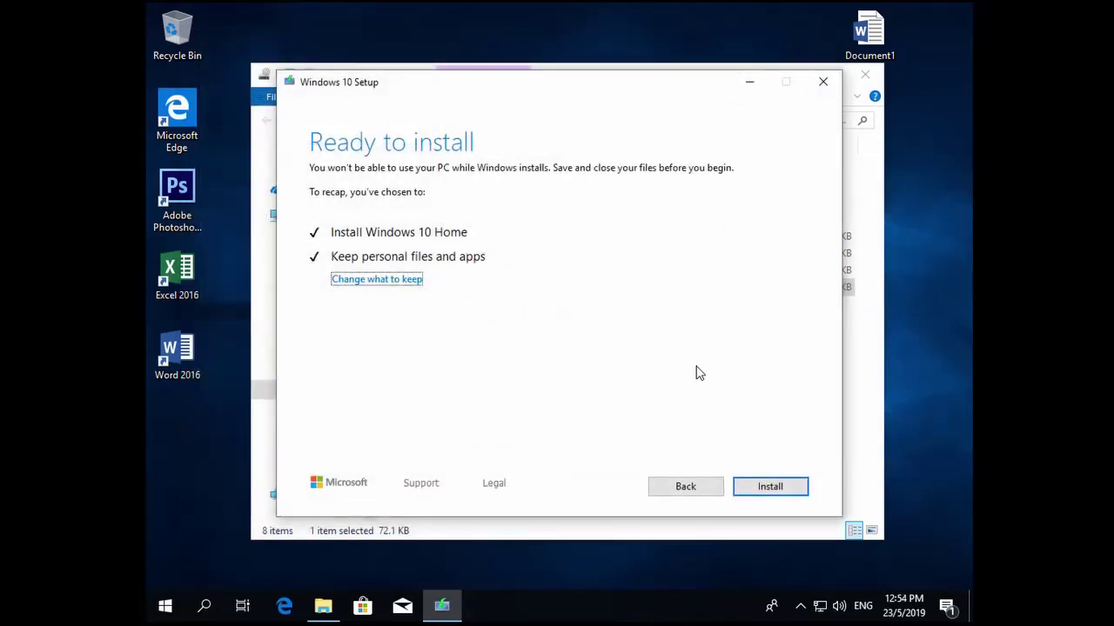
Install Windows 10 Home with personal files and apps kept
left_click(779, 489)
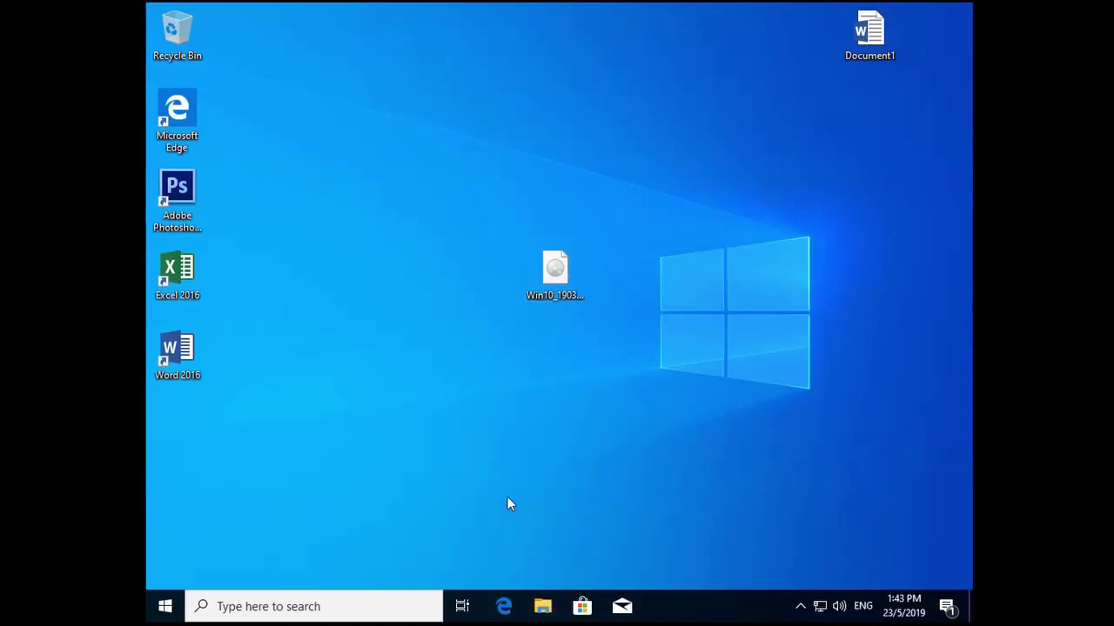
Open and close File Explorer, and check the Windows specifications in the upgraded system's About information
key("super+e")
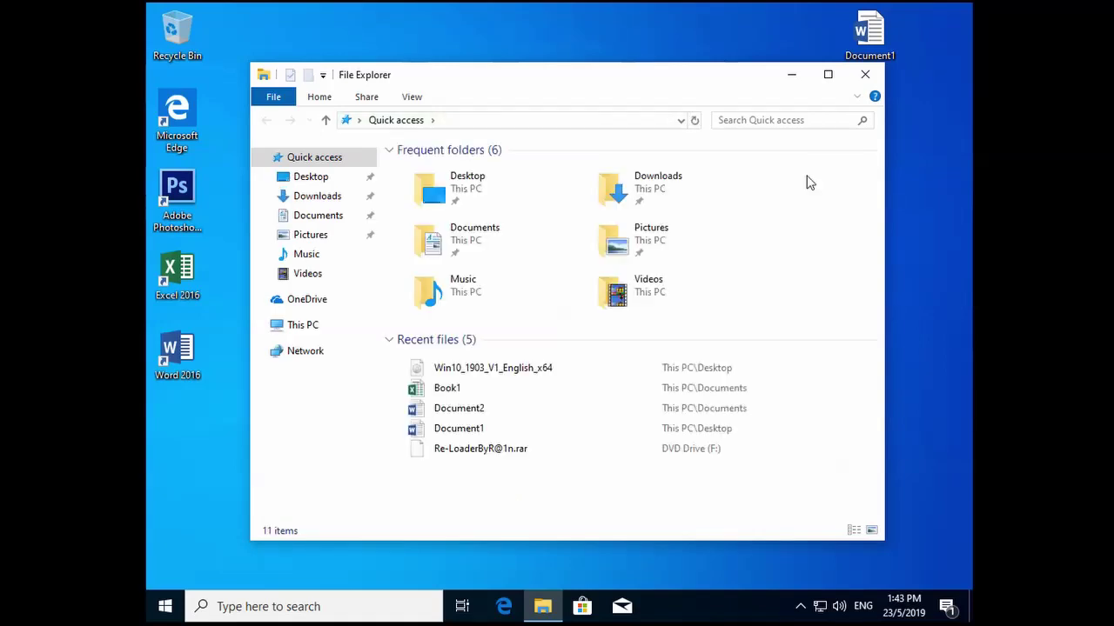
left_click(865, 76)
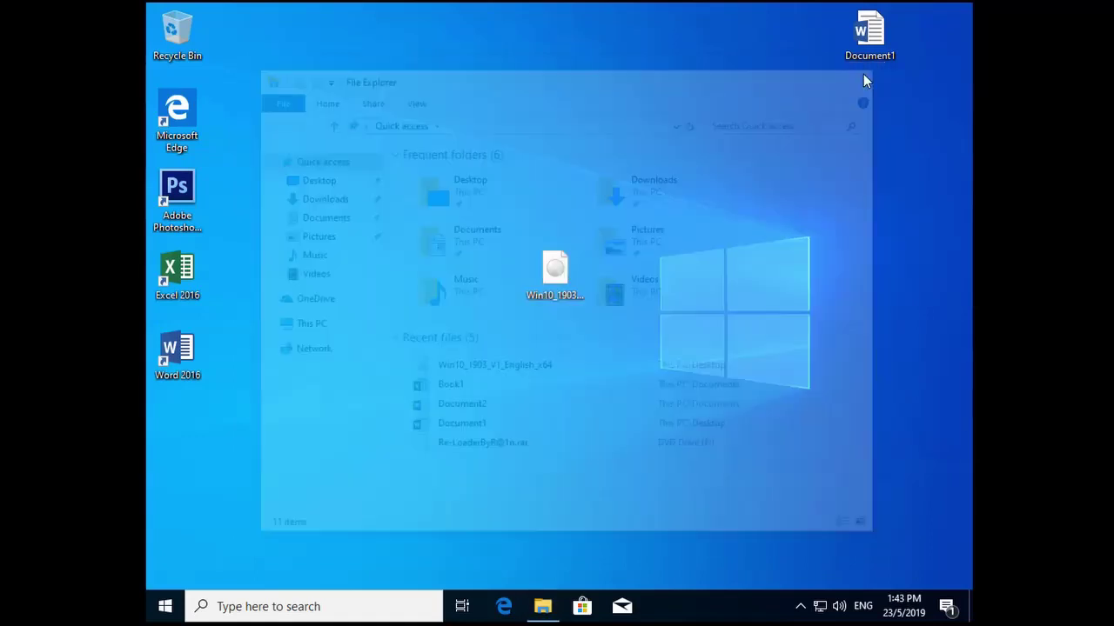
right_click(165, 607)
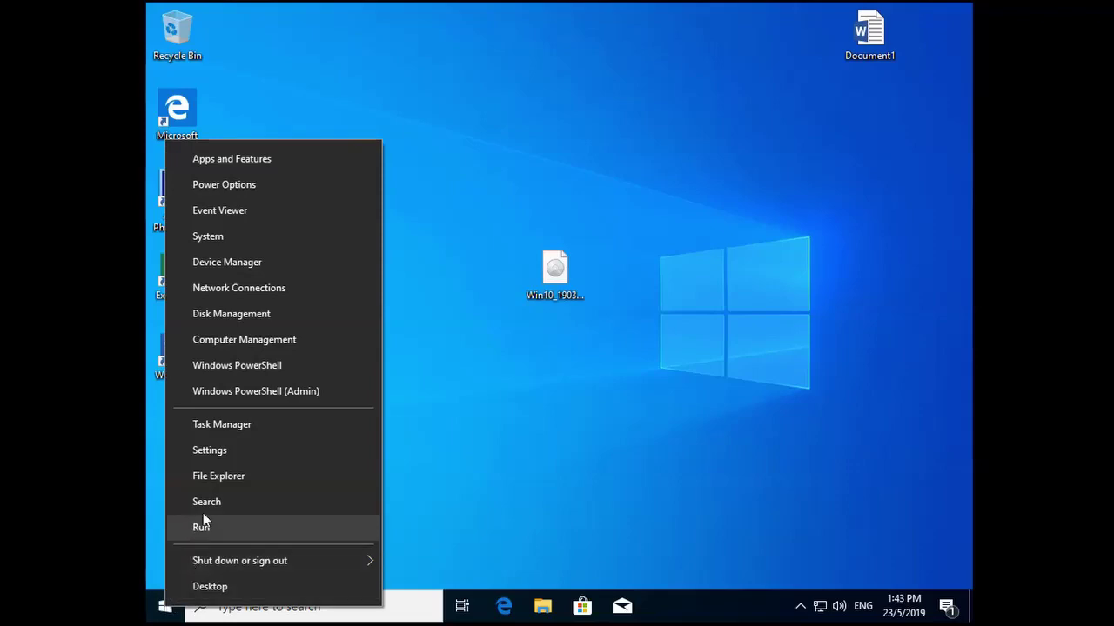
left_click(252, 240)
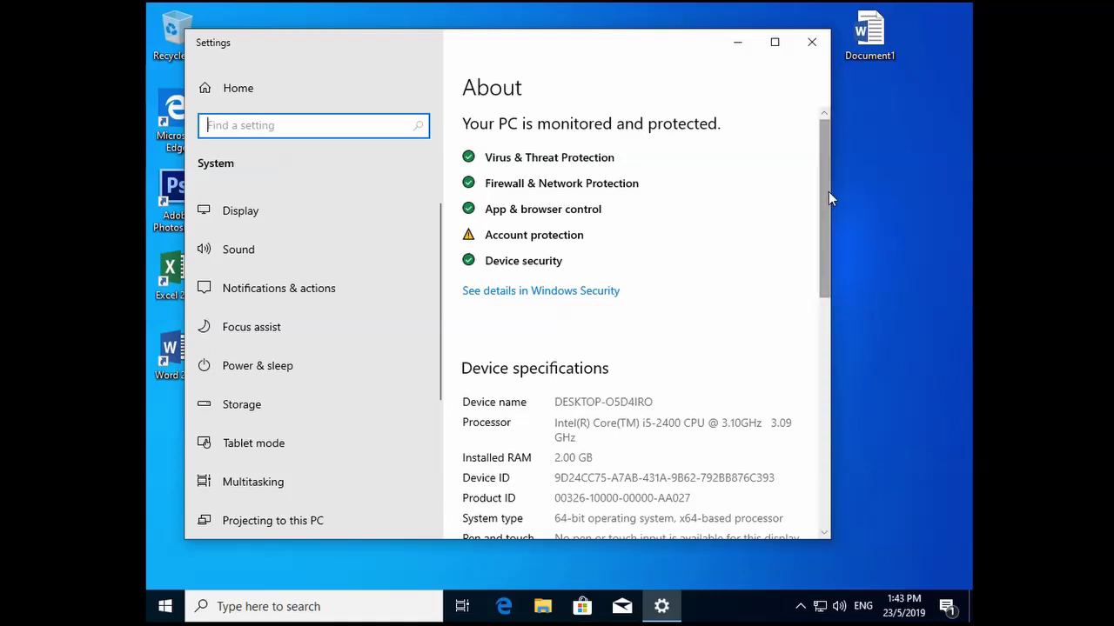
left_click_drag(826, 202, 829, 364)
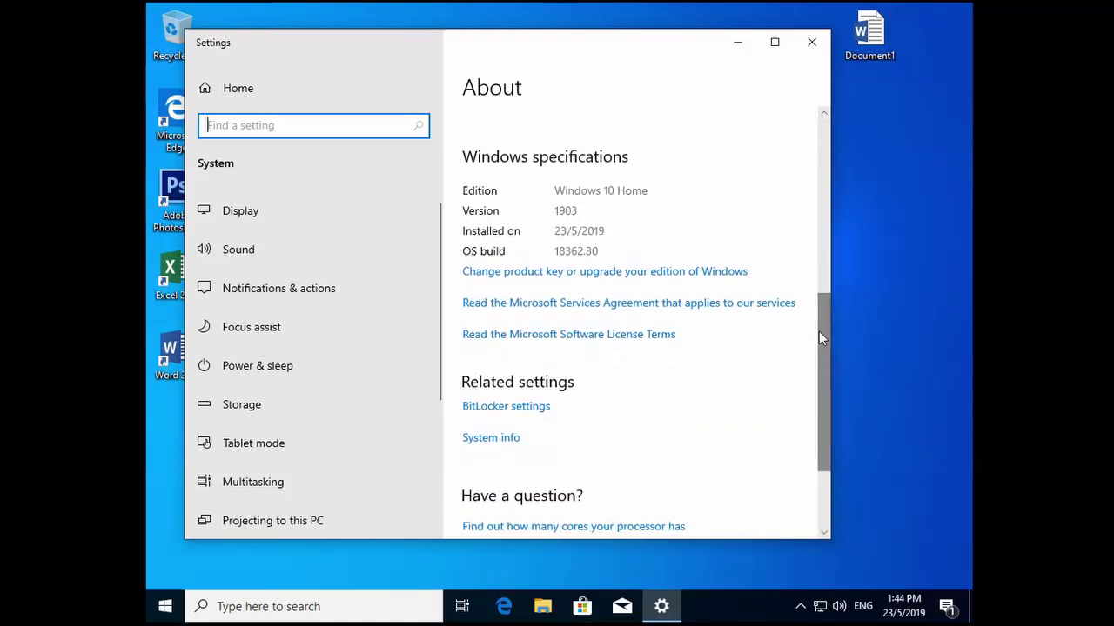